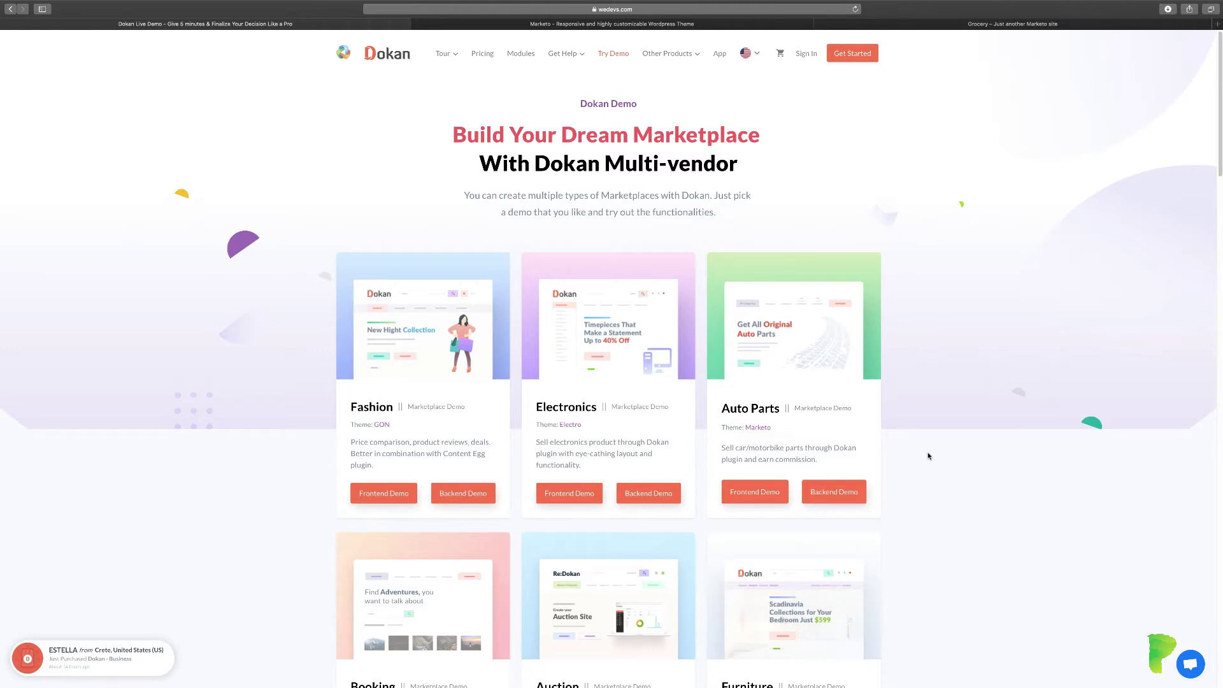
scroll(928, 456, "down", 2)
scroll(928, 455, "down", 2)
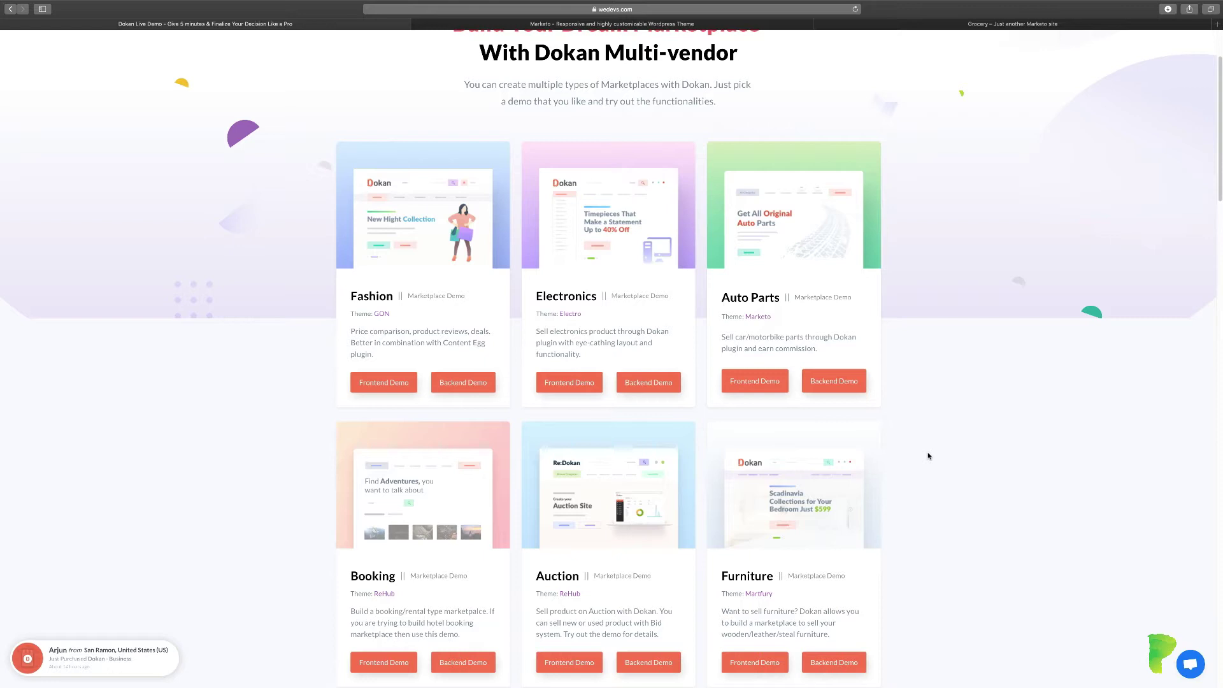
scroll(928, 455, "up", 3)
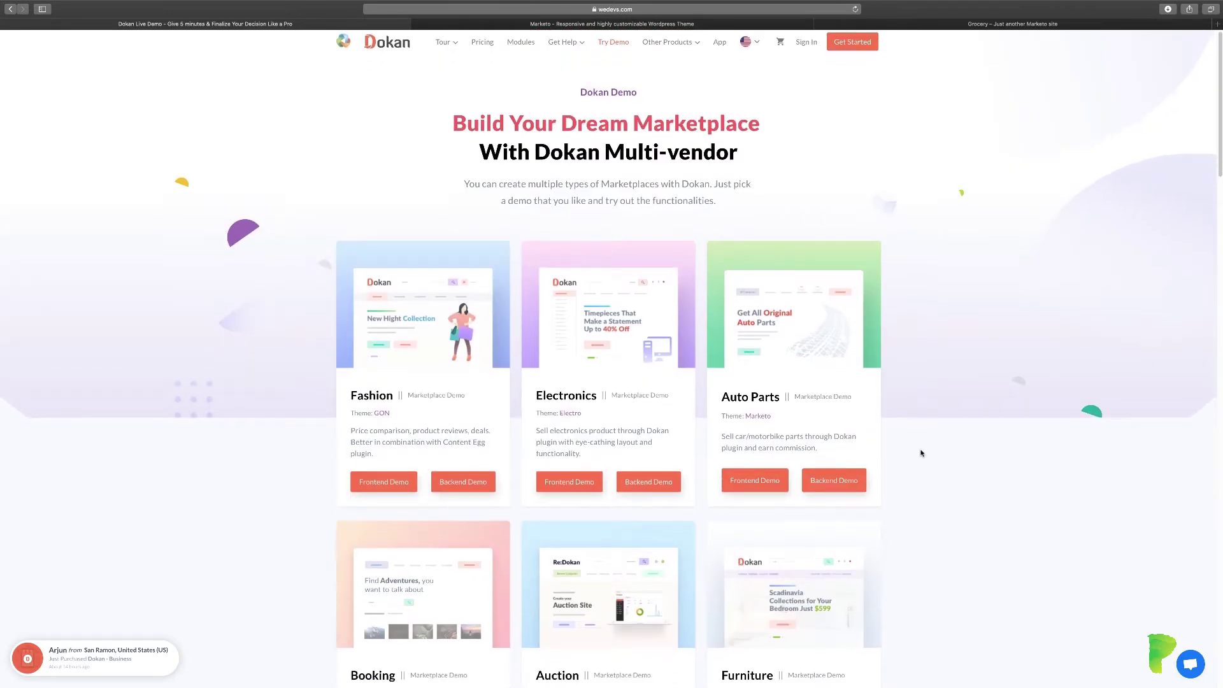
scroll(921, 453, "down", 3)
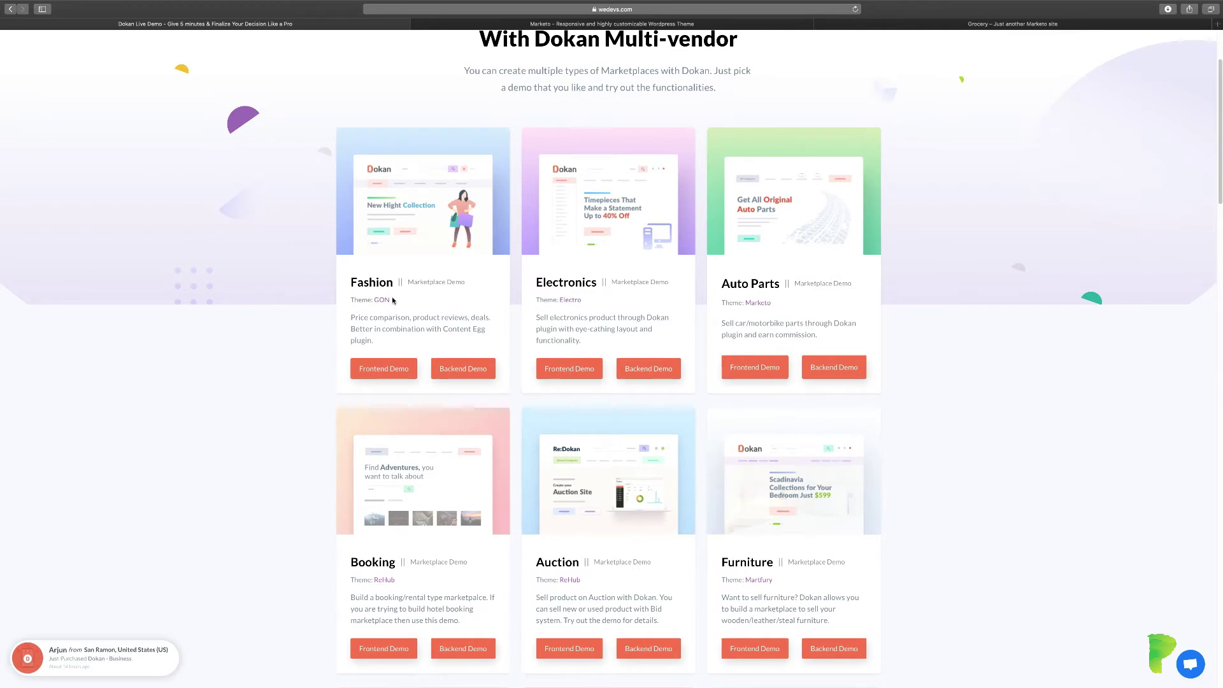
scroll(836, 422, "down", 3)
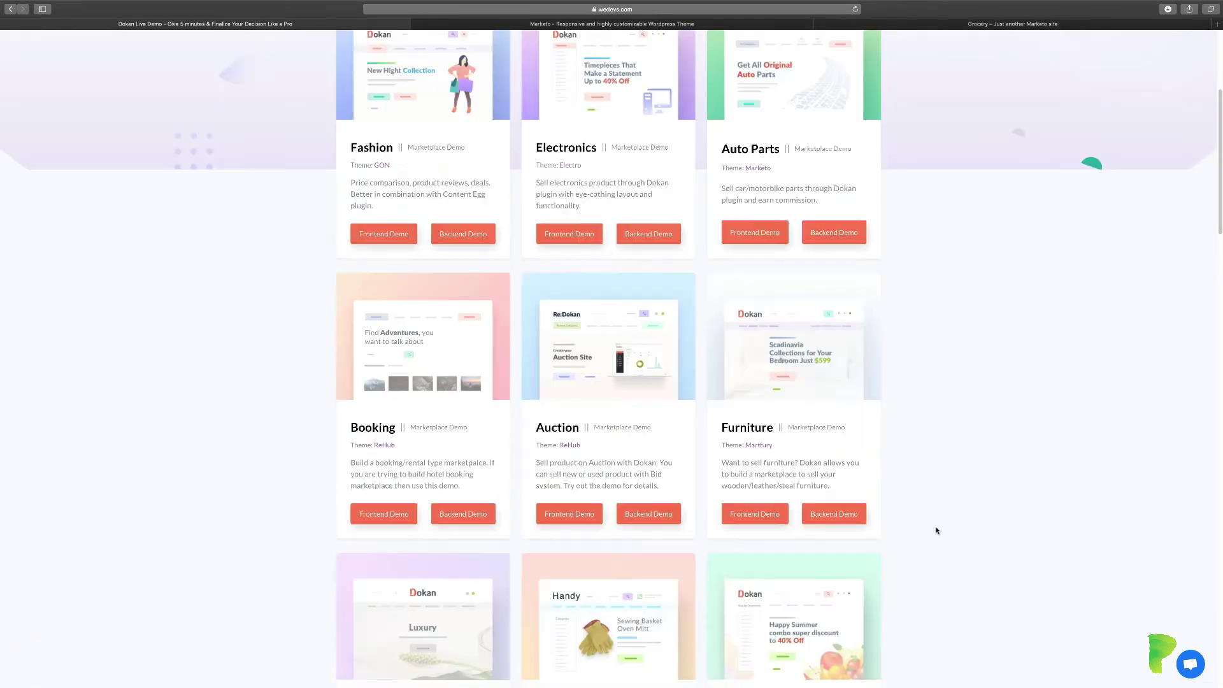
scroll(464, 451, "down", 3)
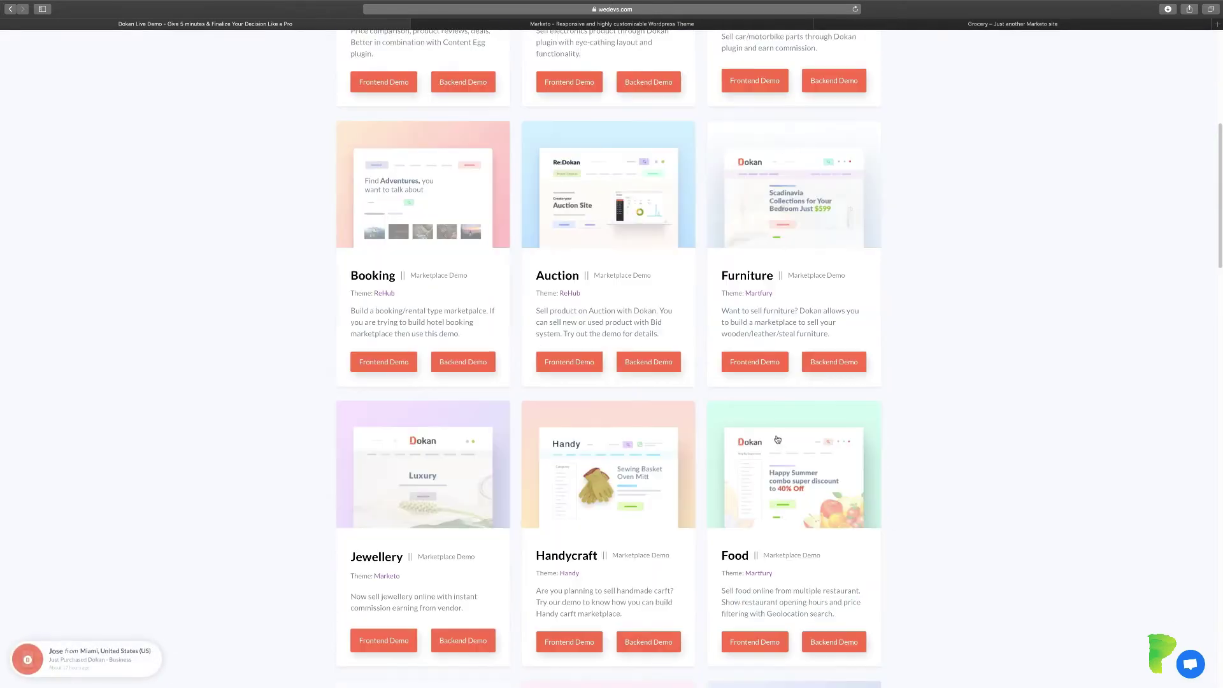
scroll(431, 509, "down", 2)
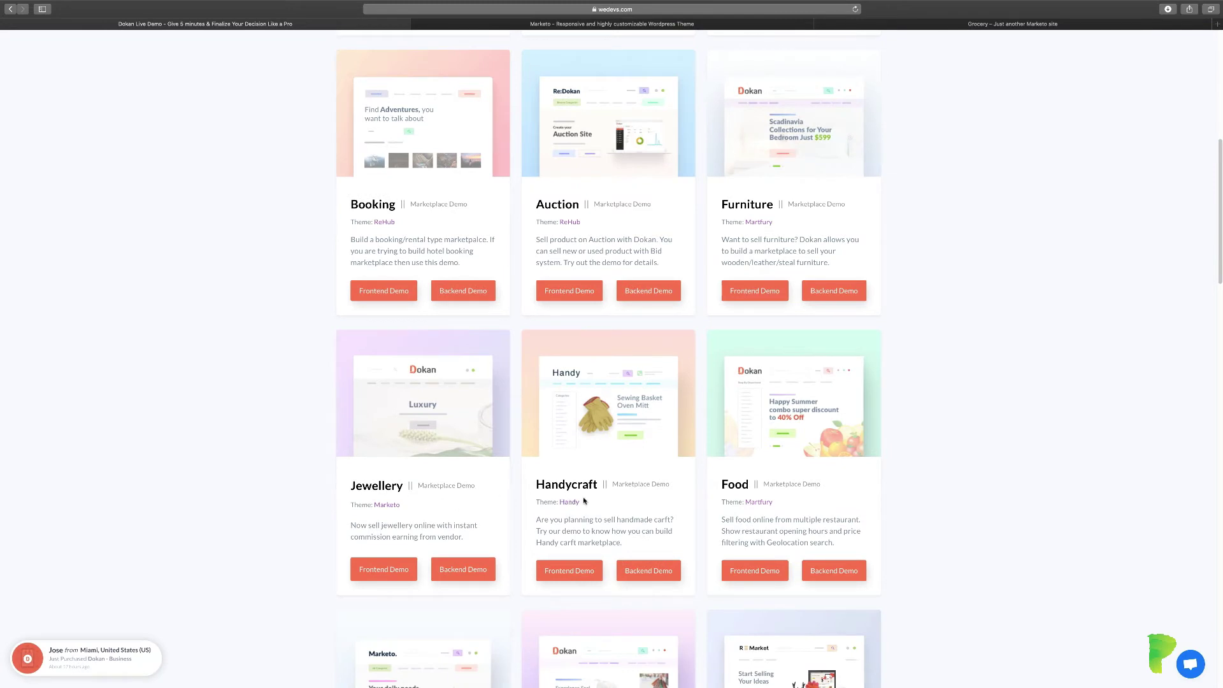
scroll(814, 513, "down", 2)
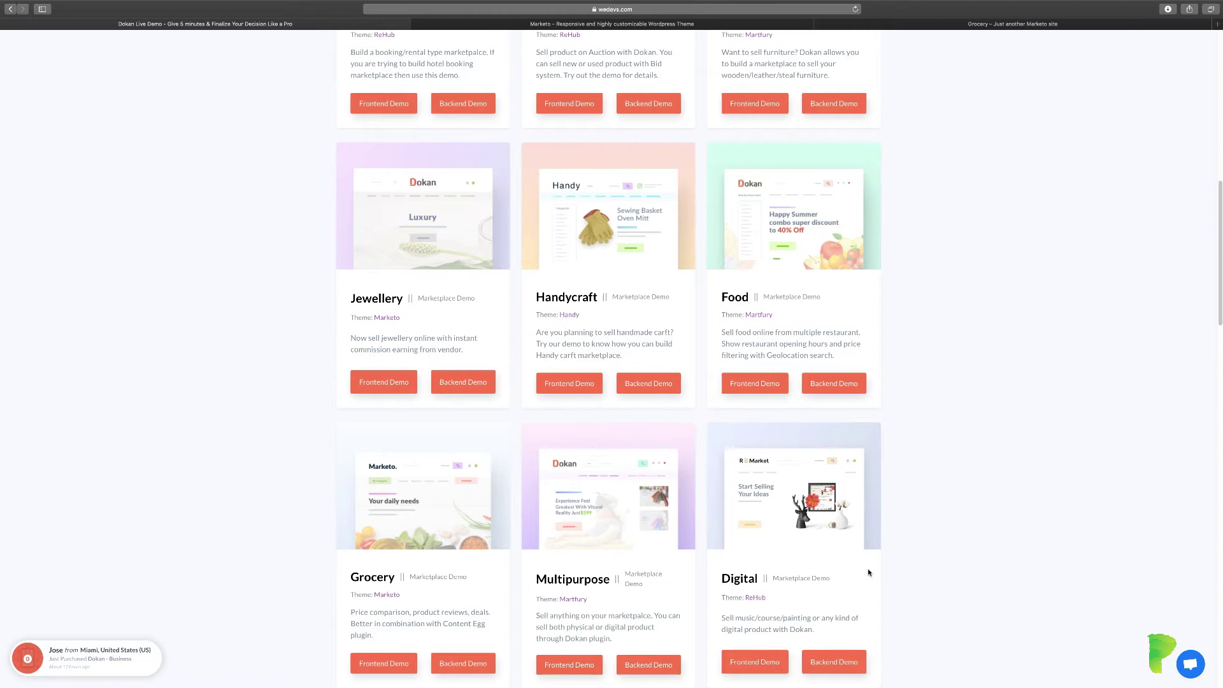
scroll(868, 569, "down", 2)
scroll(904, 562, "up", 5)
scroll(904, 562, "up", 5)
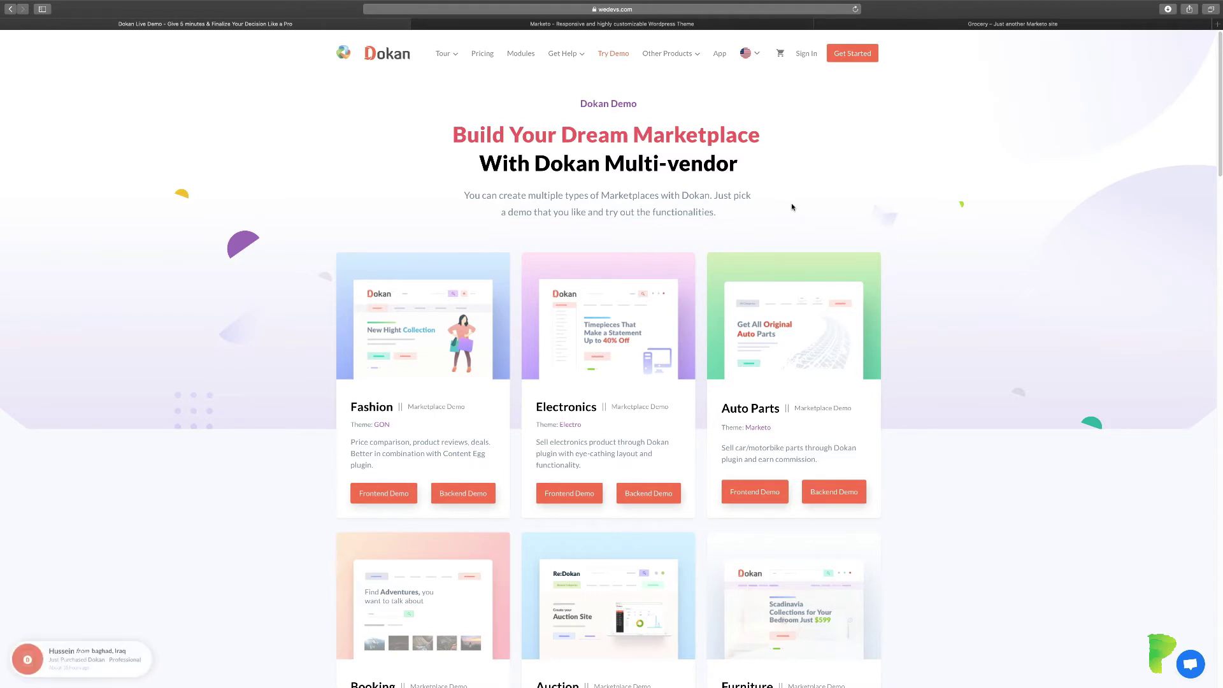
Switch to the Marketo theme tab to view its All Demos gallery and Grocery preview
left_click(652, 26)
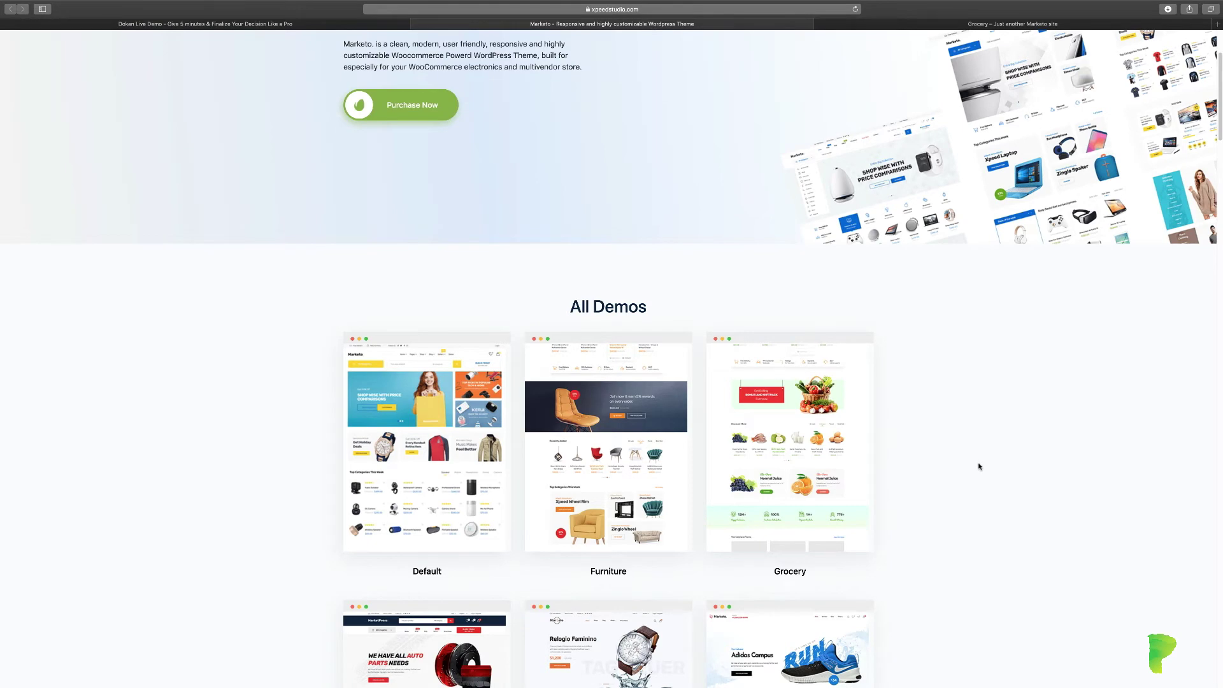
scroll(979, 467, "down", 1)
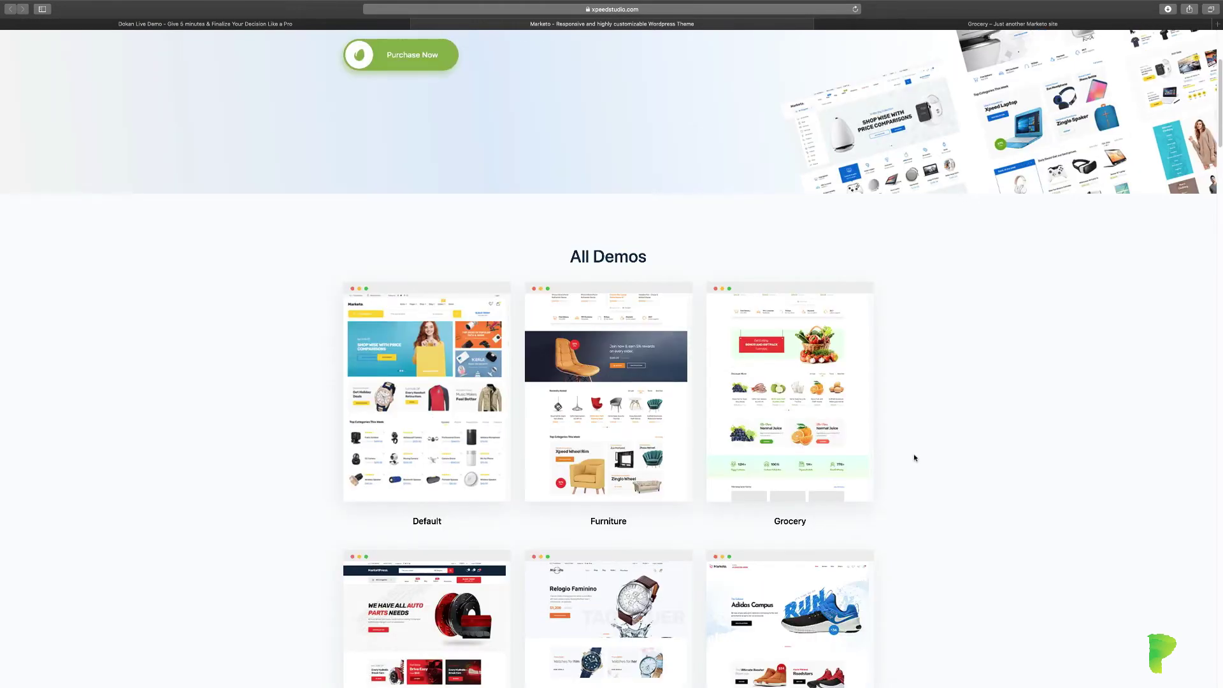
scroll(909, 463, "down", 1)
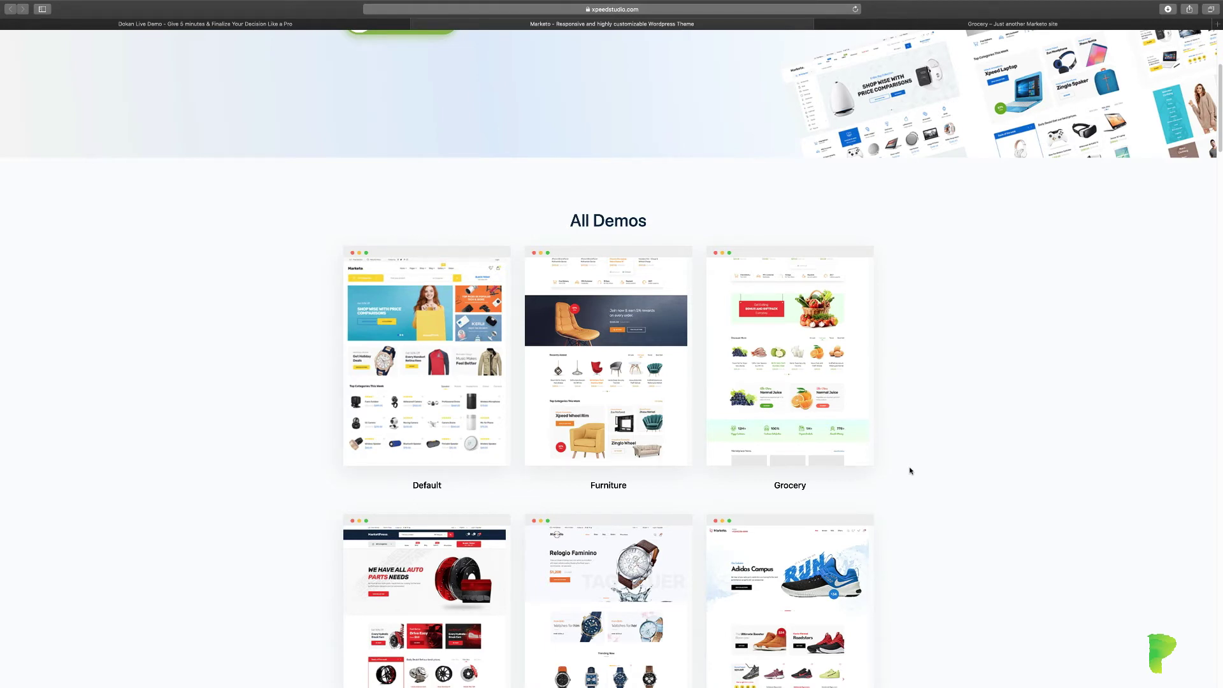
mouse_move(789, 392)
scroll(803, 395, "down", 1)
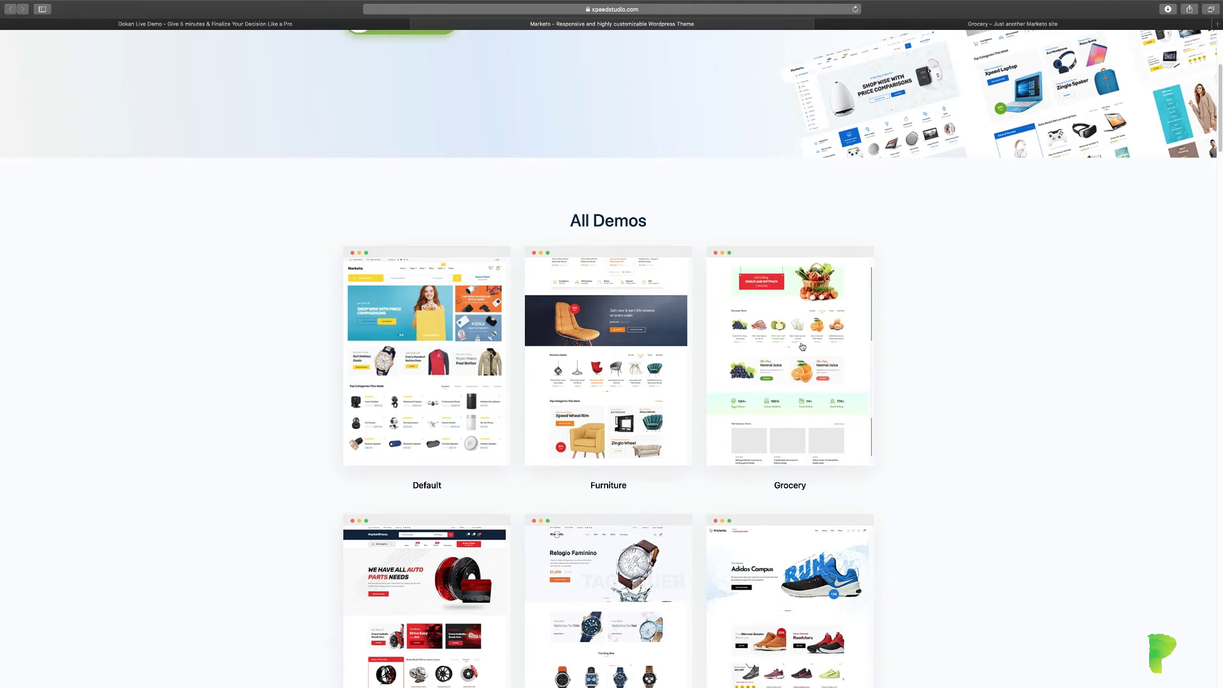
scroll(799, 407, "down", 3)
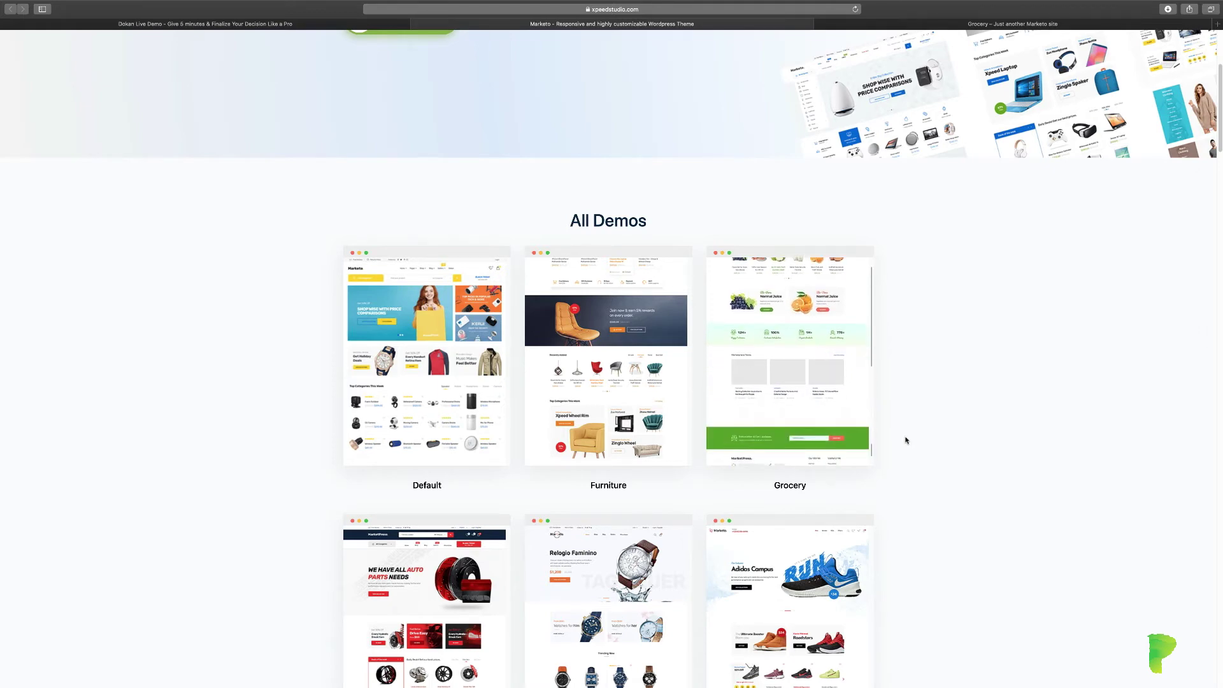
scroll(885, 438, "down", 1)
Move to the Grocery demo storefront tab with its 'Your daily needs' banner
key("ctrl+Tab")
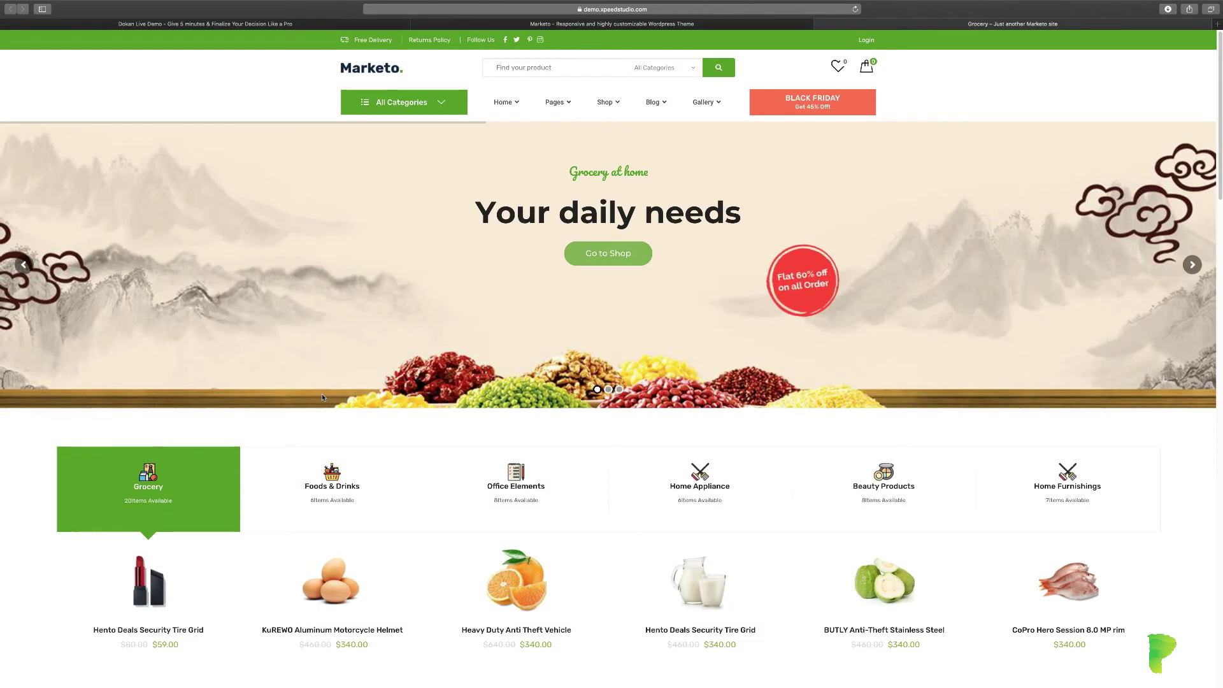
scroll(322, 394, "down", 1)
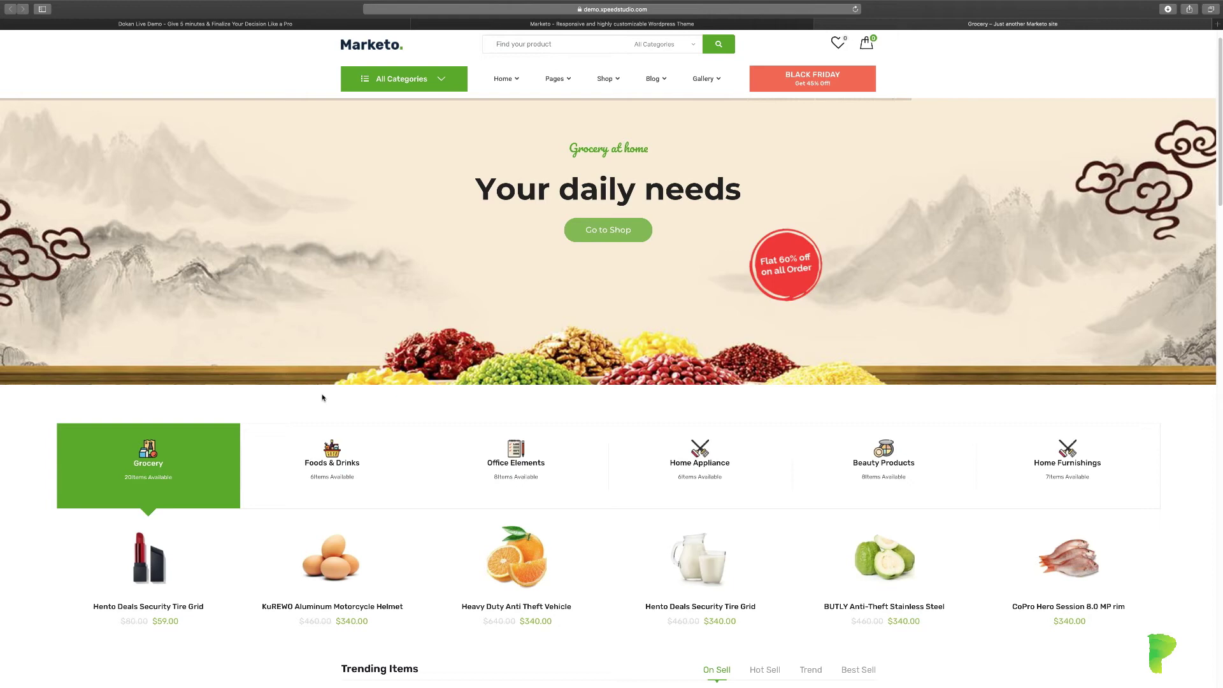
scroll(322, 397, "down", 1)
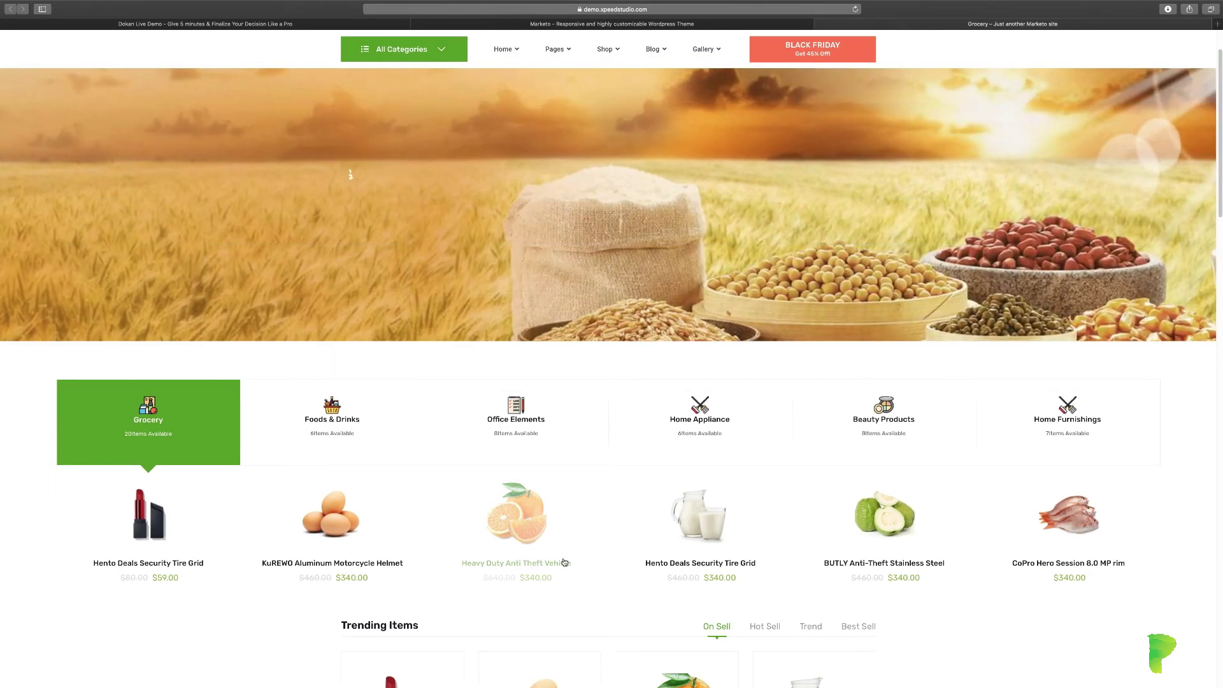
scroll(638, 511, "down", 5)
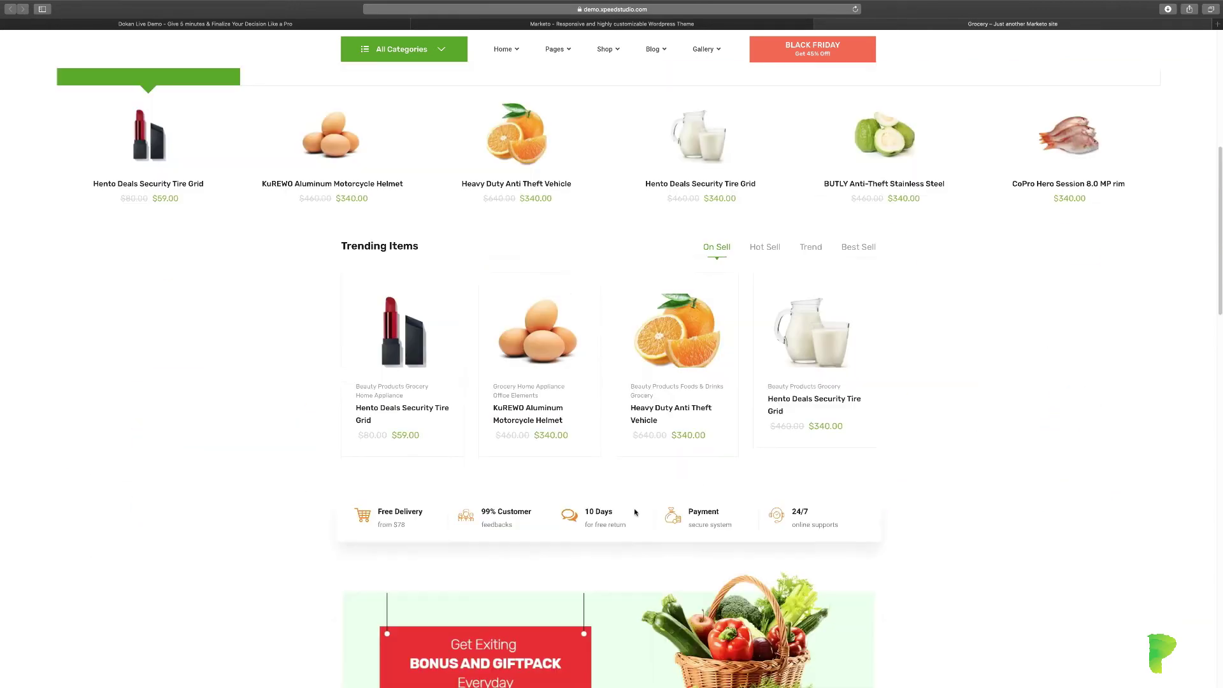
scroll(639, 511, "down", 3)
scroll(640, 511, "down", 3)
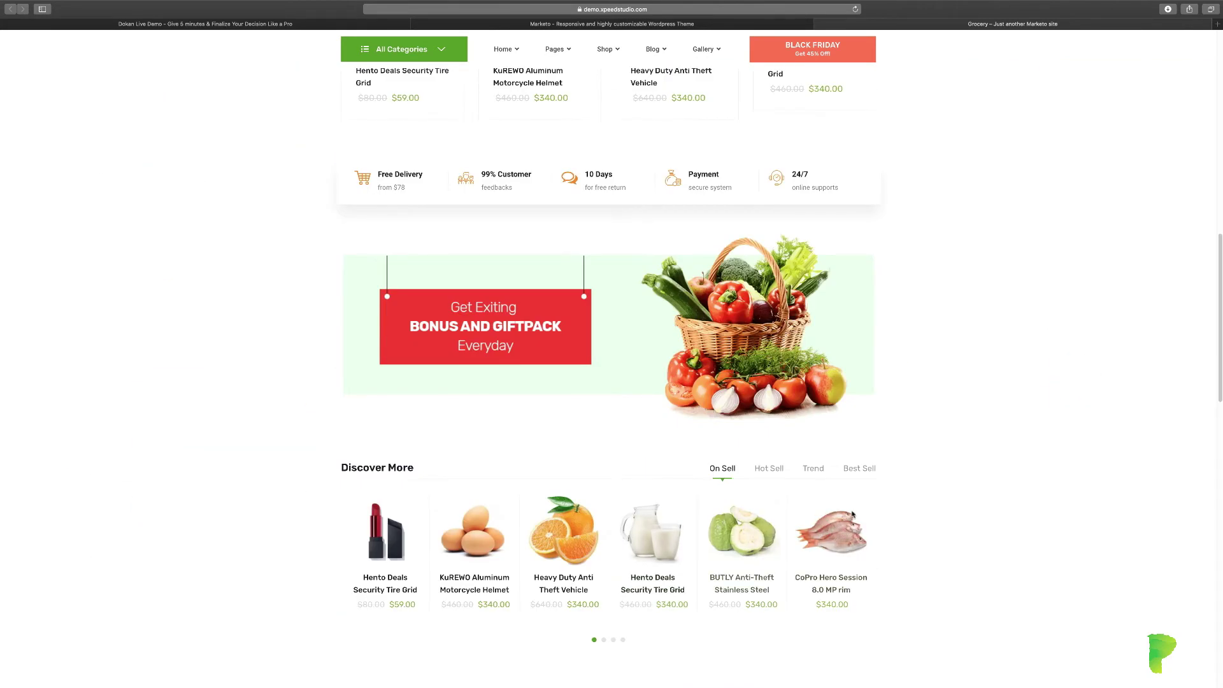
scroll(958, 530, "down", 3)
scroll(957, 529, "down", 3)
scroll(957, 529, "down", 3)
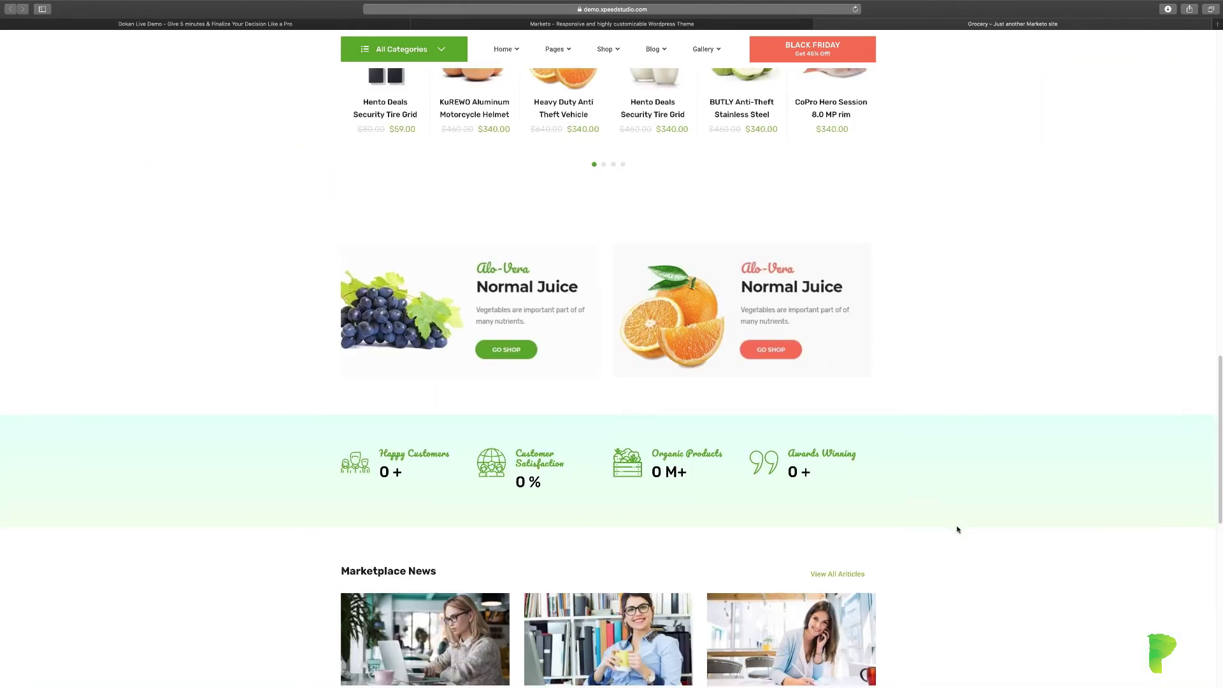
scroll(957, 530, "down", 2)
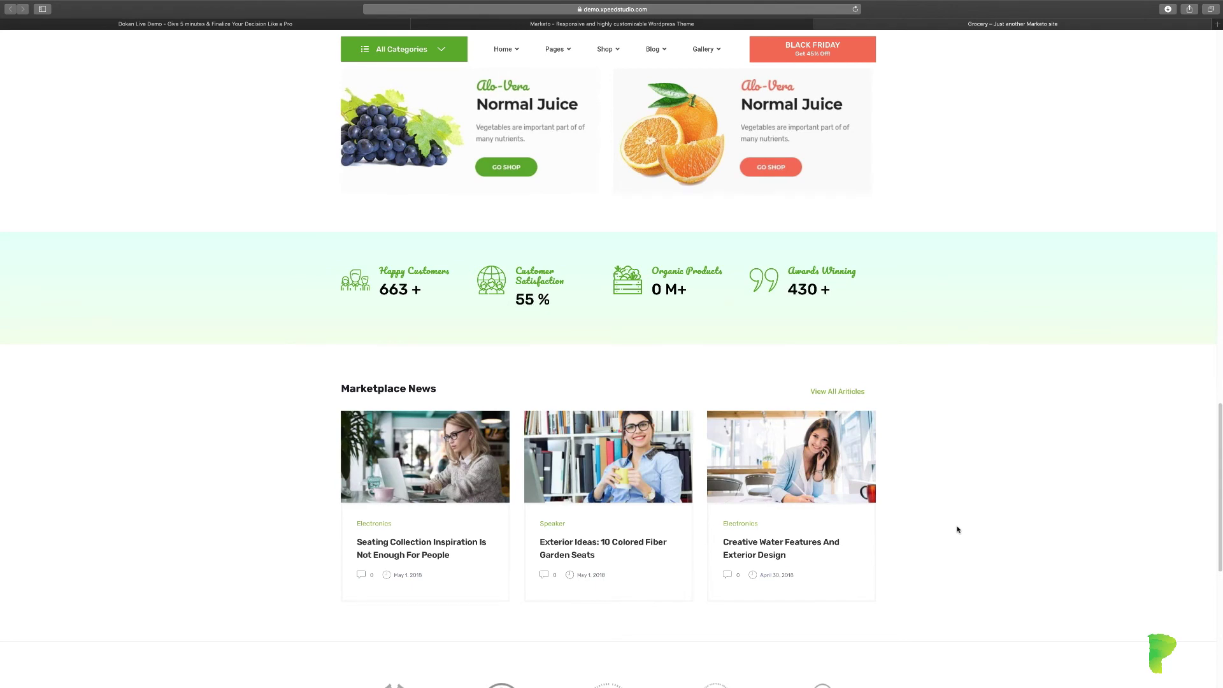
scroll(958, 529, "up", 2)
scroll(957, 529, "up", 4)
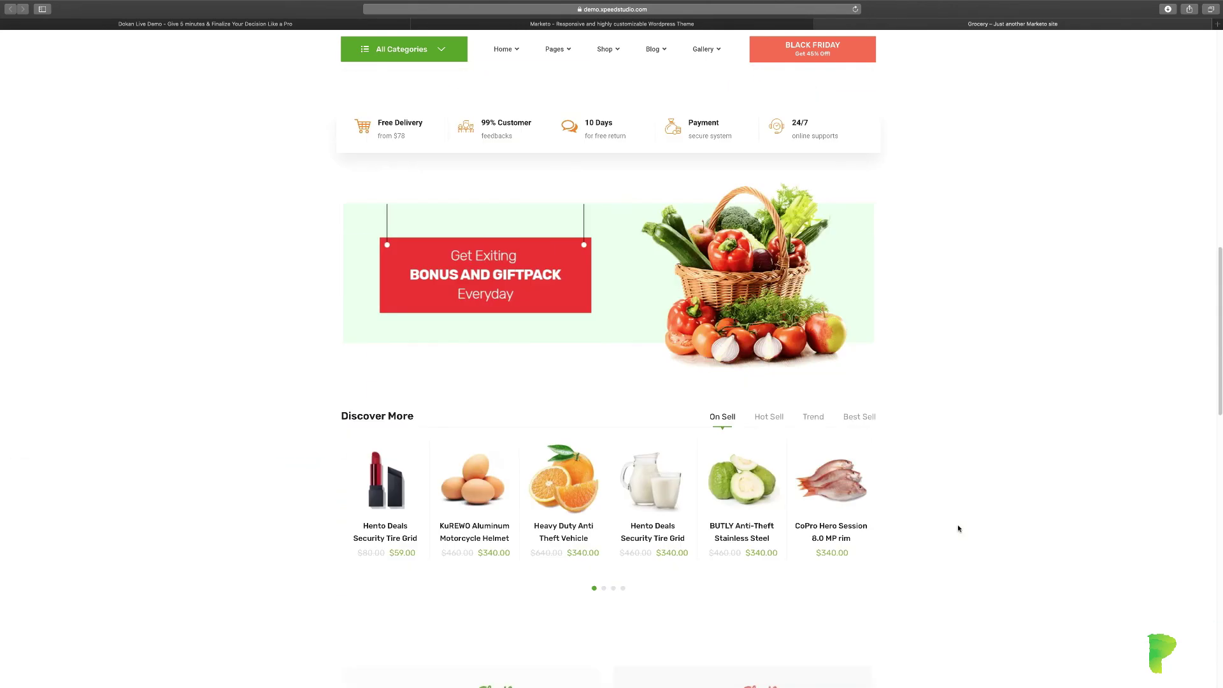
scroll(957, 525, "up", 2)
scroll(957, 524, "up", 4)
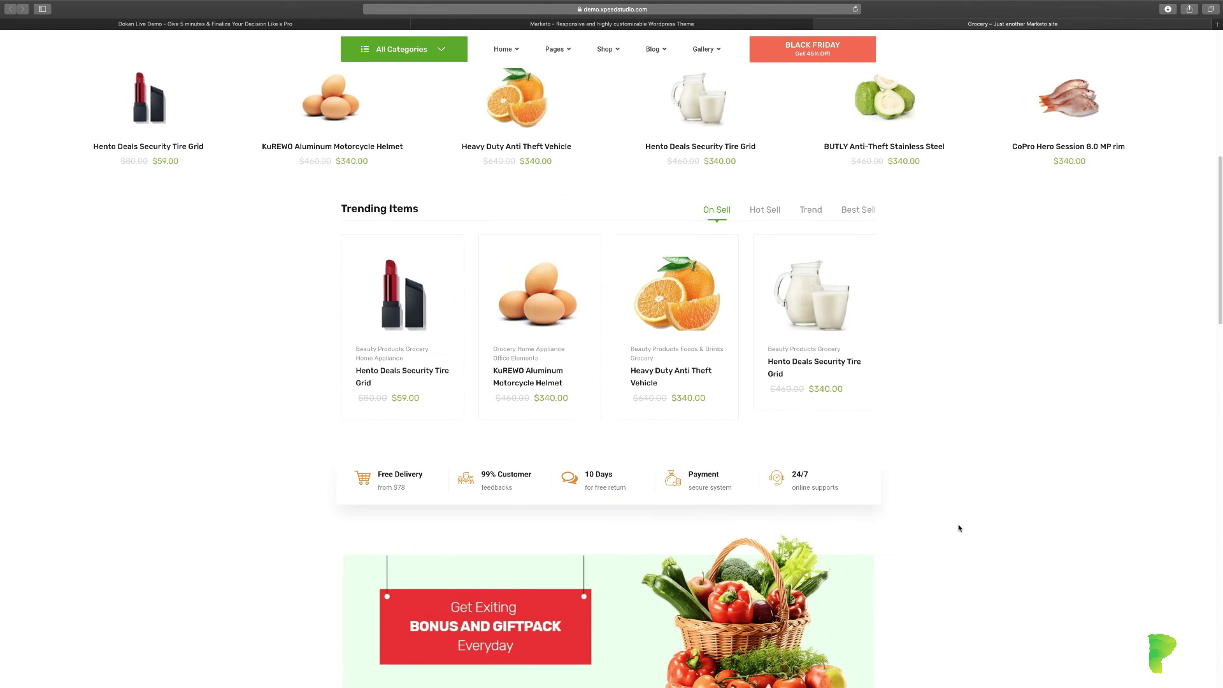
scroll(959, 528, "up", 8)
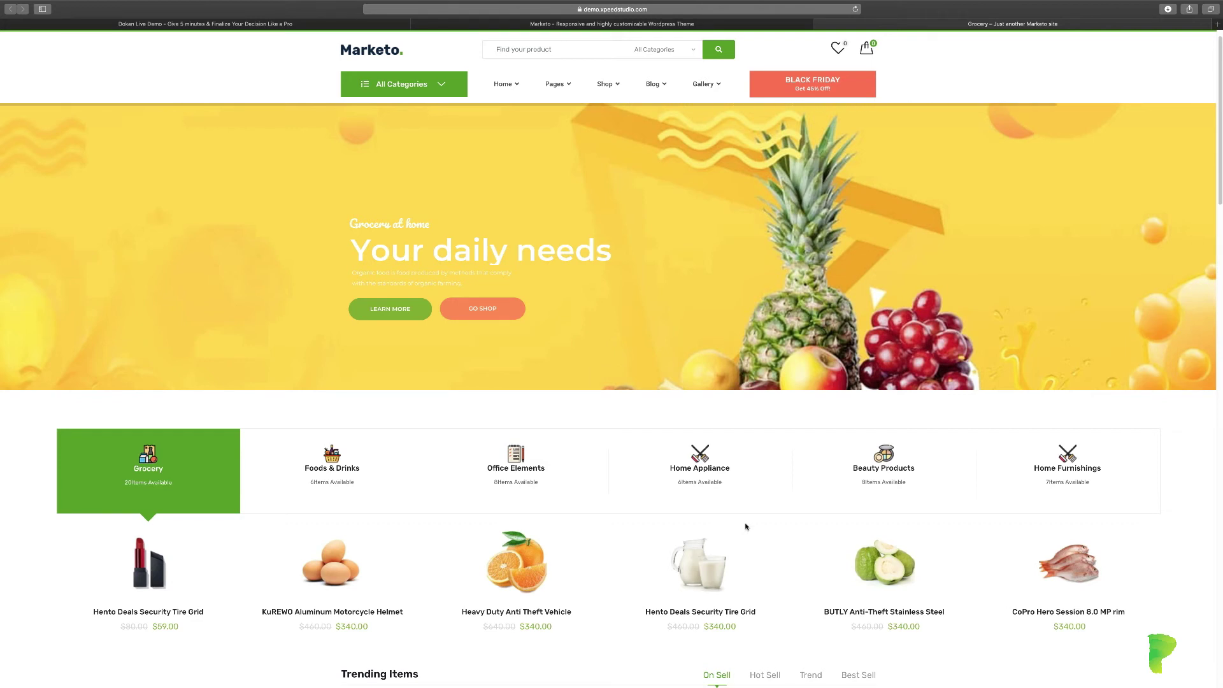
mouse_move(612, 247)
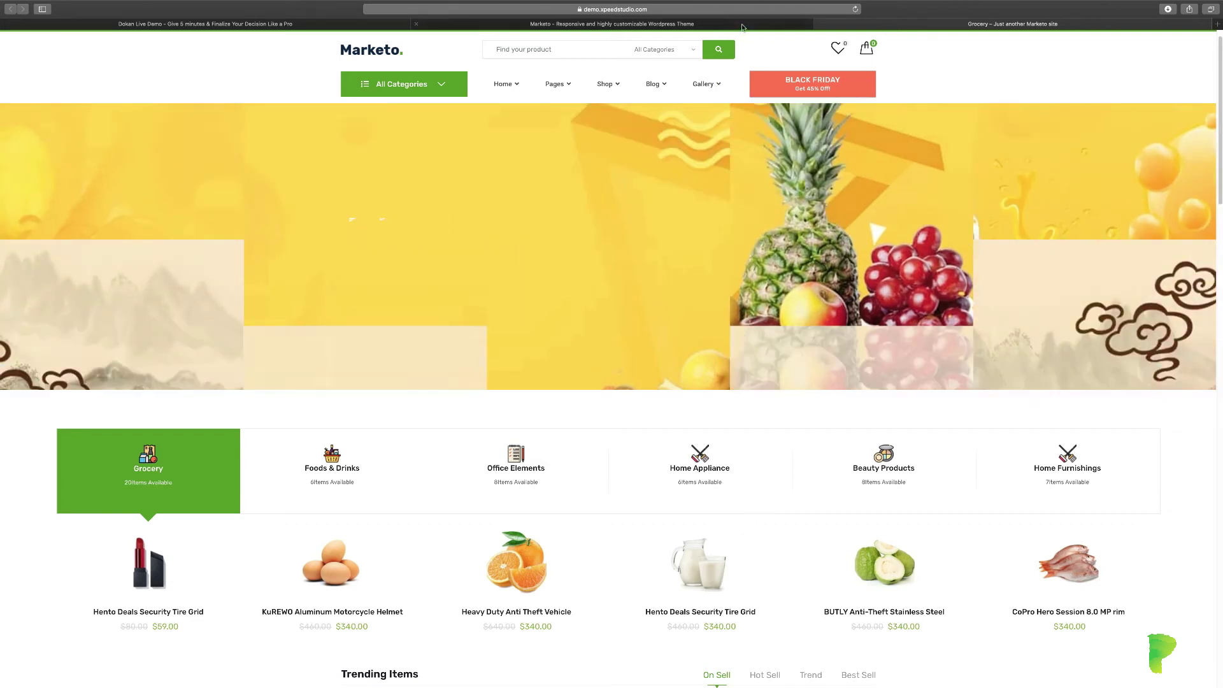
Return to the Marketo All Demos tab showing the Eye Glass, Jewelry and Electronics demos
left_click(743, 26)
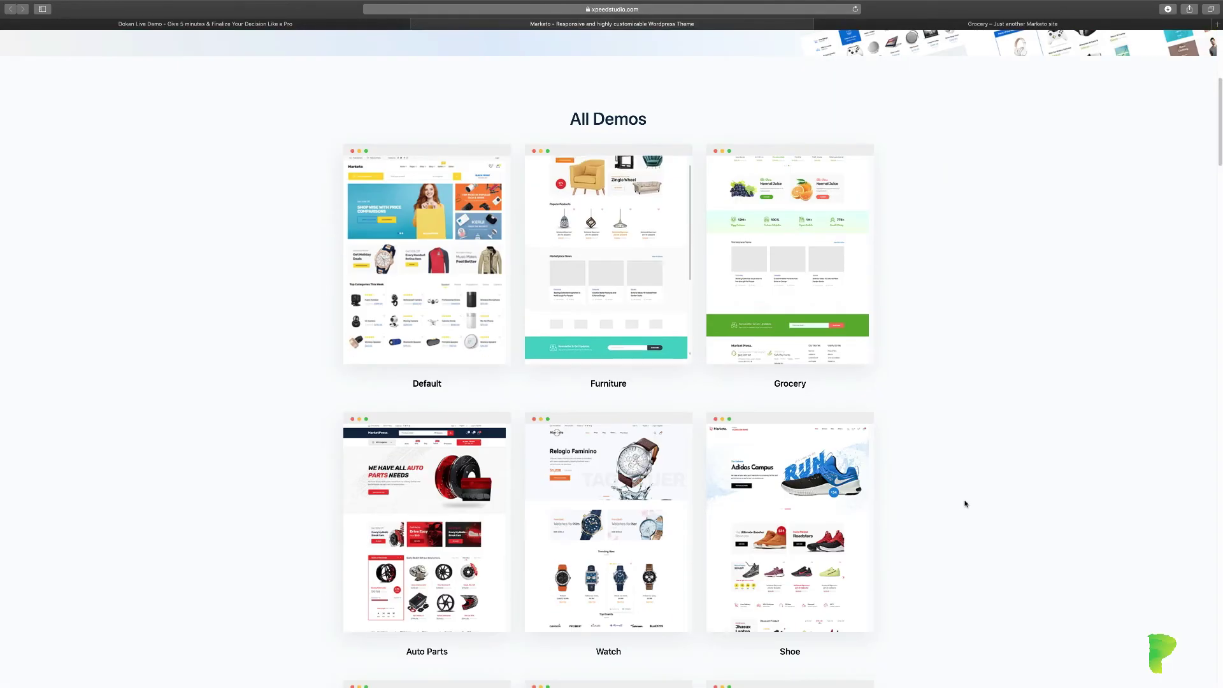
scroll(964, 504, "down", 4)
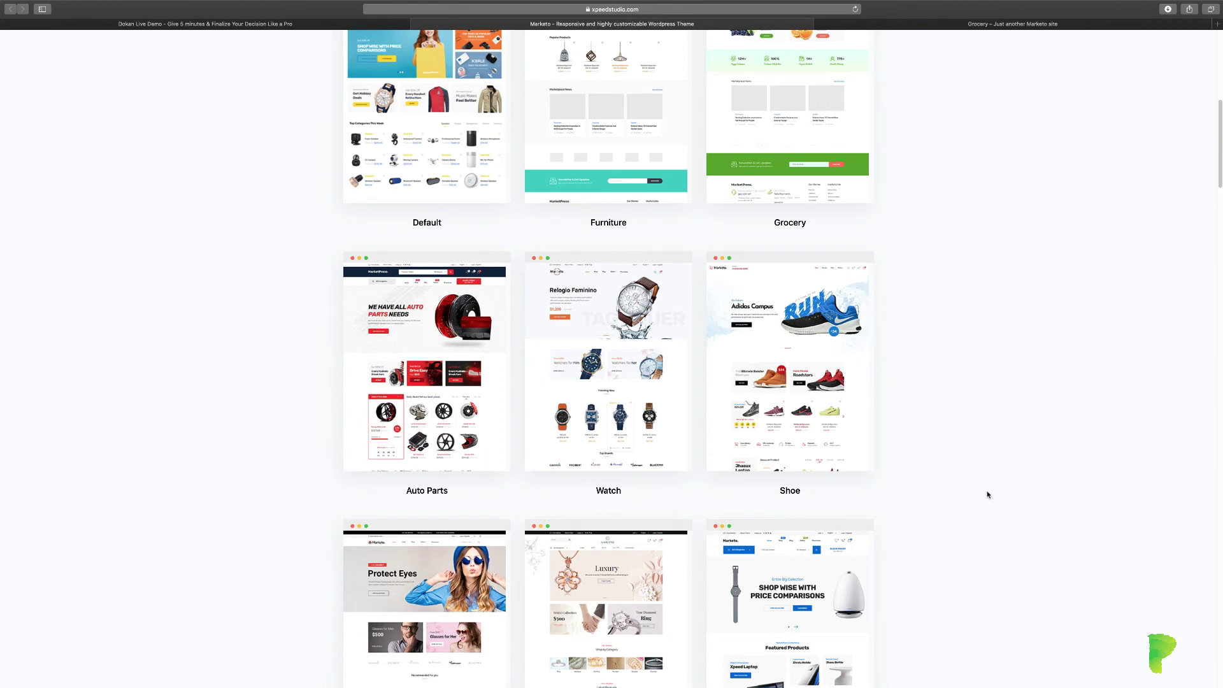
scroll(988, 495, "down", 4)
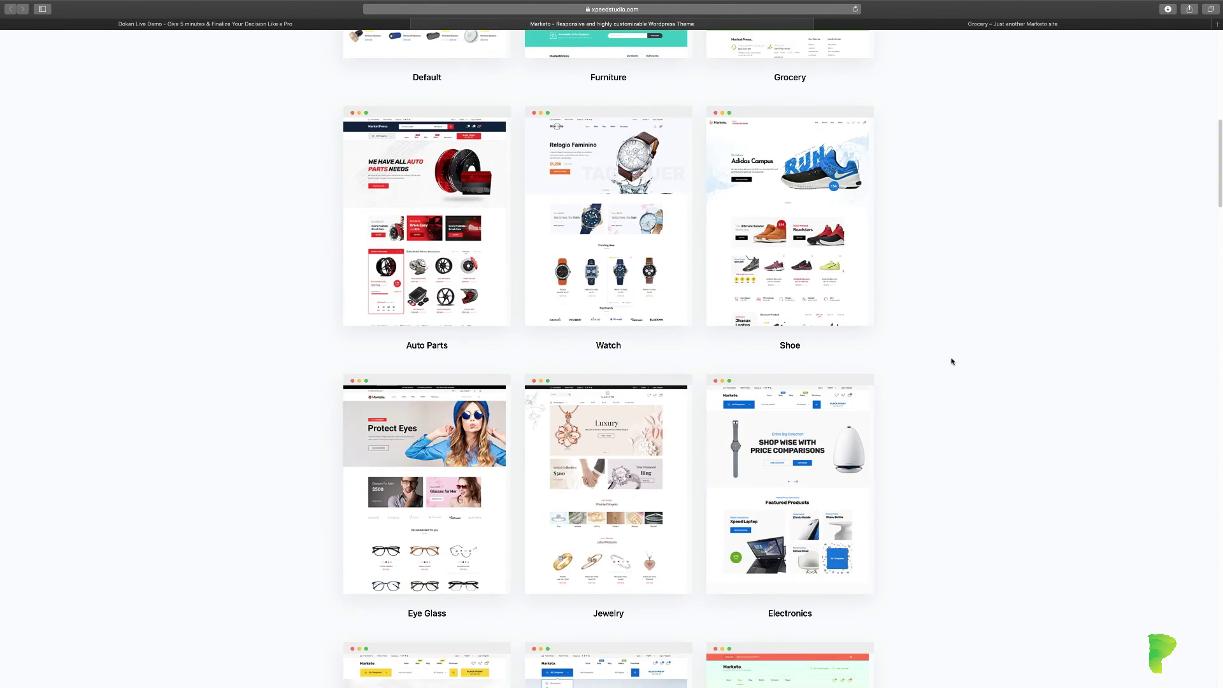
scroll(953, 362, "down", 2)
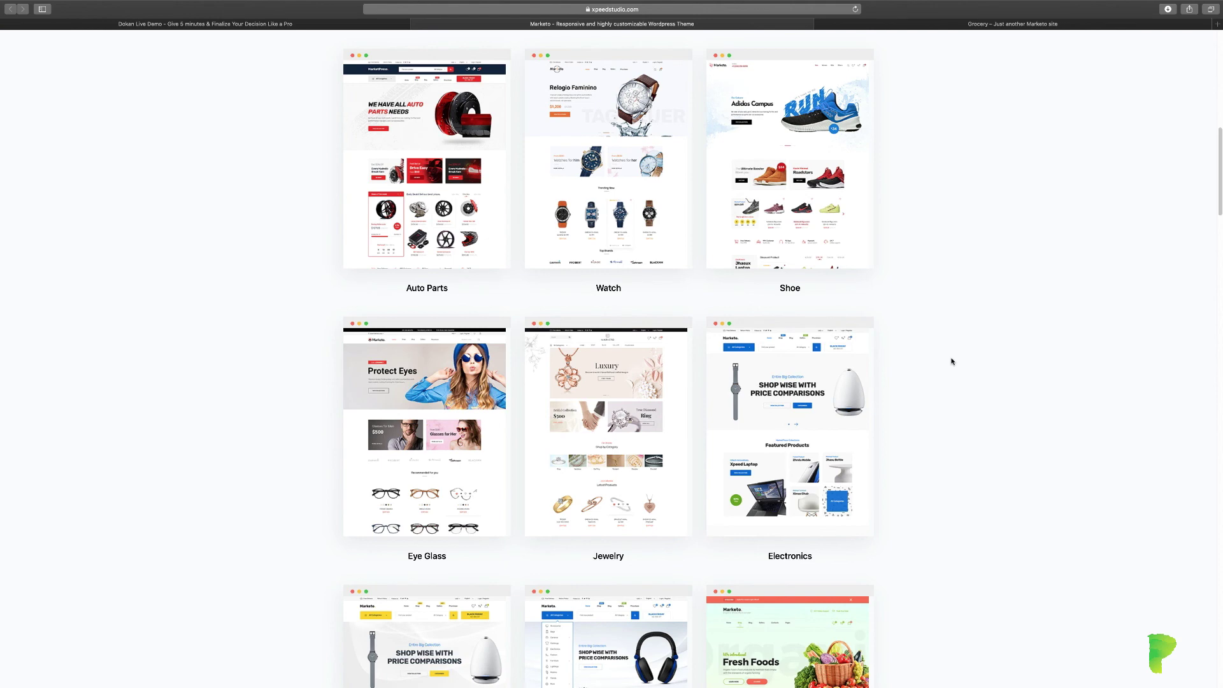
scroll(951, 361, "down", 4)
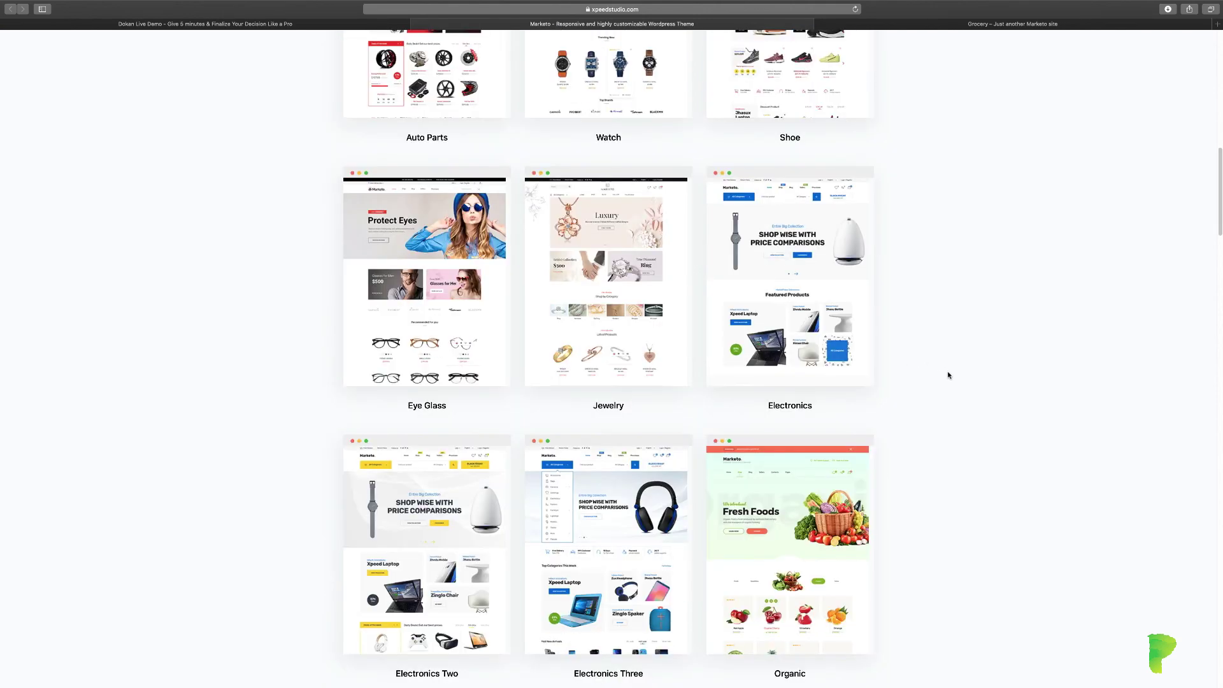
scroll(948, 375, "down", 4)
scroll(948, 375, "up", 2)
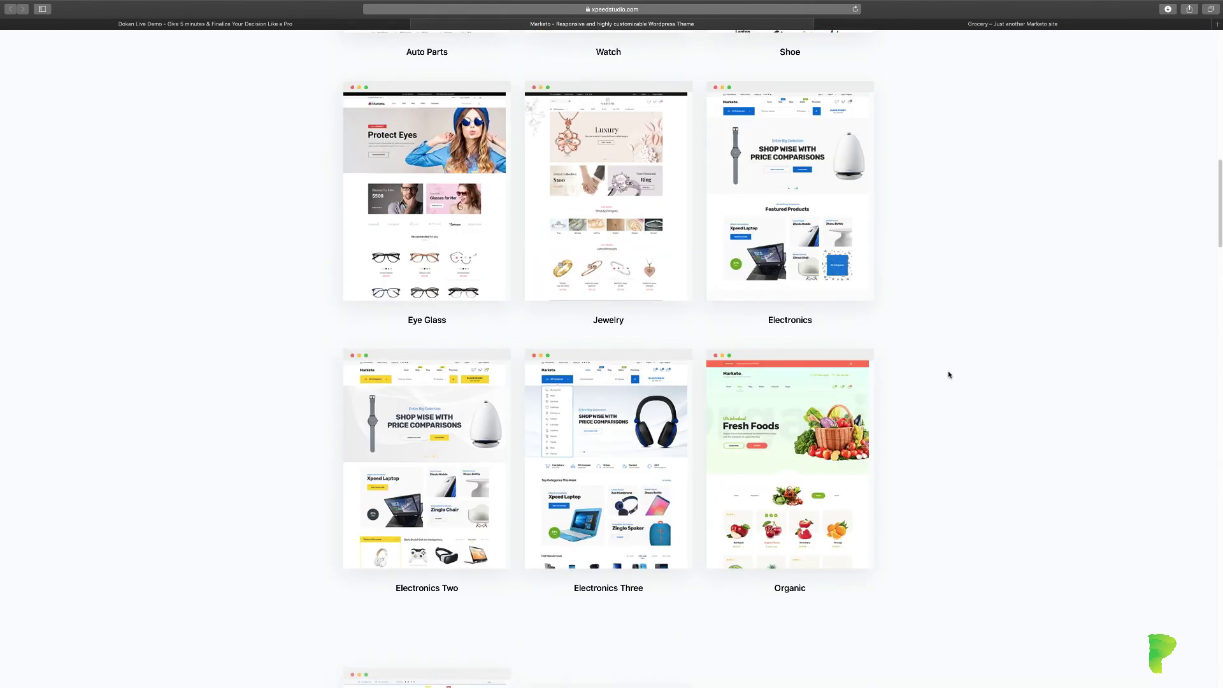
scroll(949, 374, "up", 3)
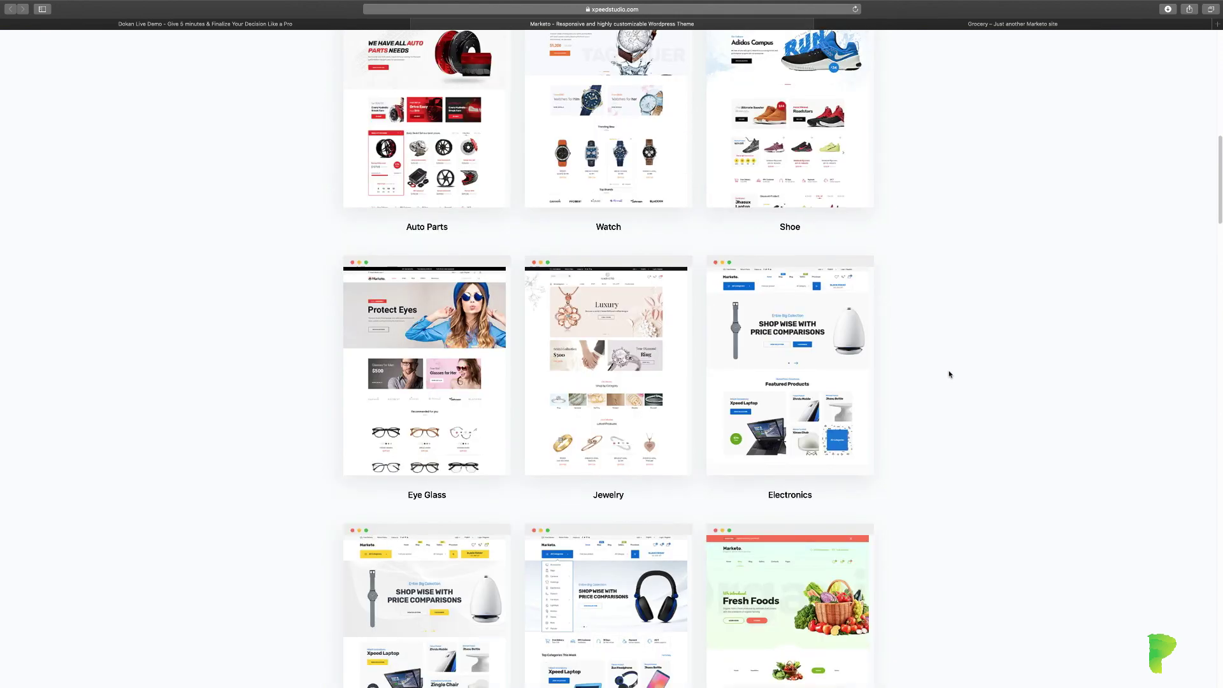